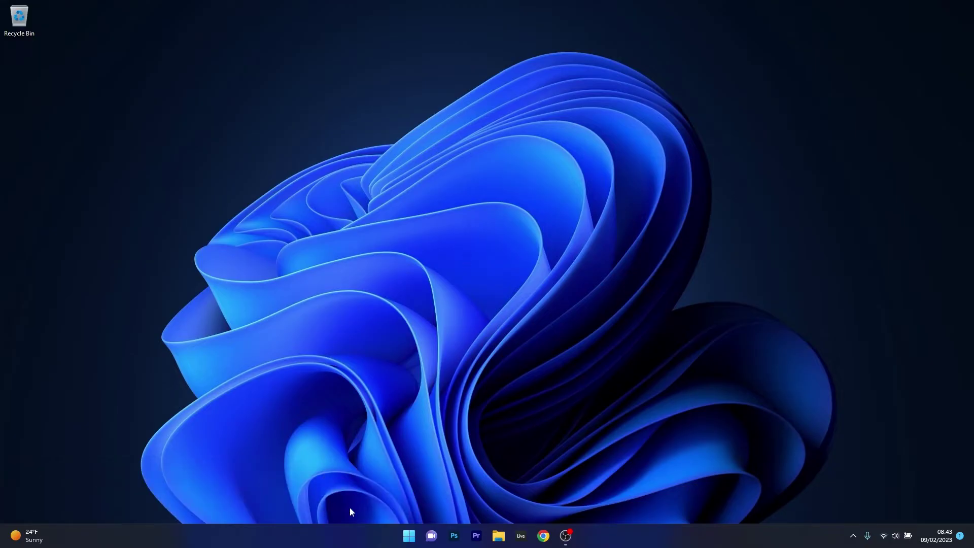
Run the Windows Update troubleshooter from Settings > System > Troubleshoot > Other troubleshooters, then close it
click(409, 536)
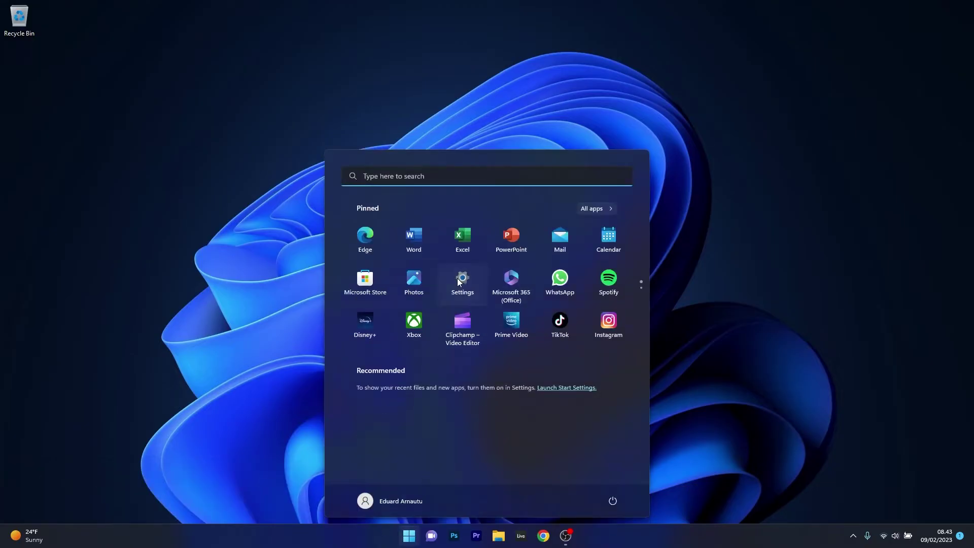
click(460, 279)
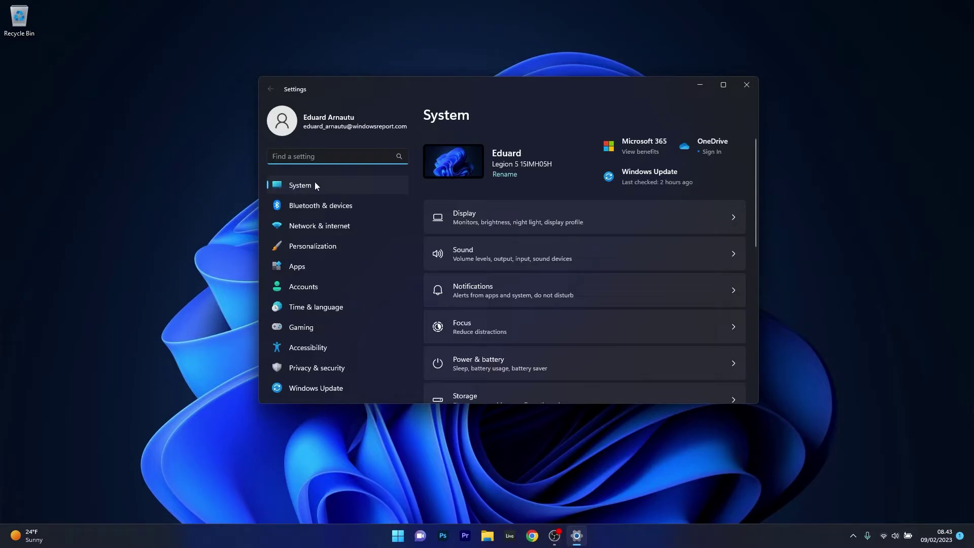
drag(757, 178, 763, 264)
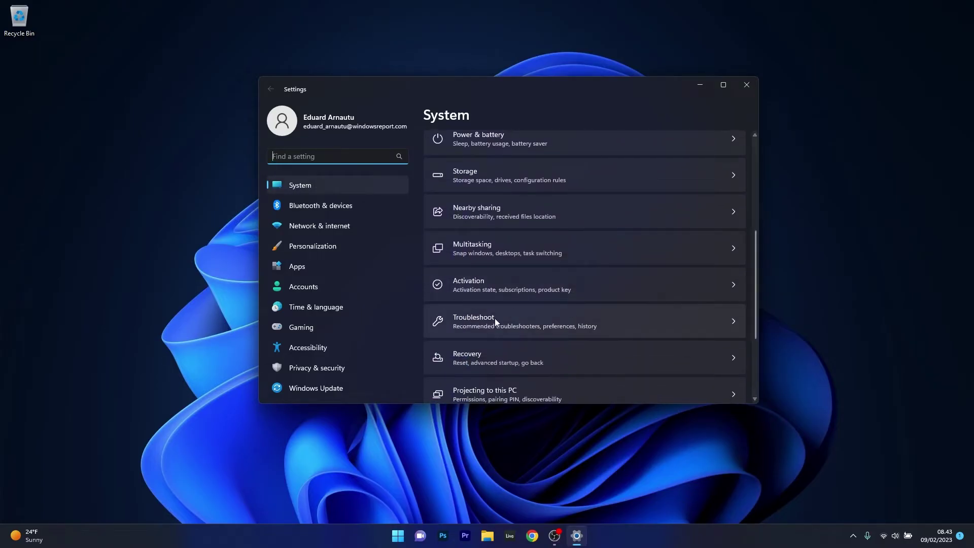
click(702, 322)
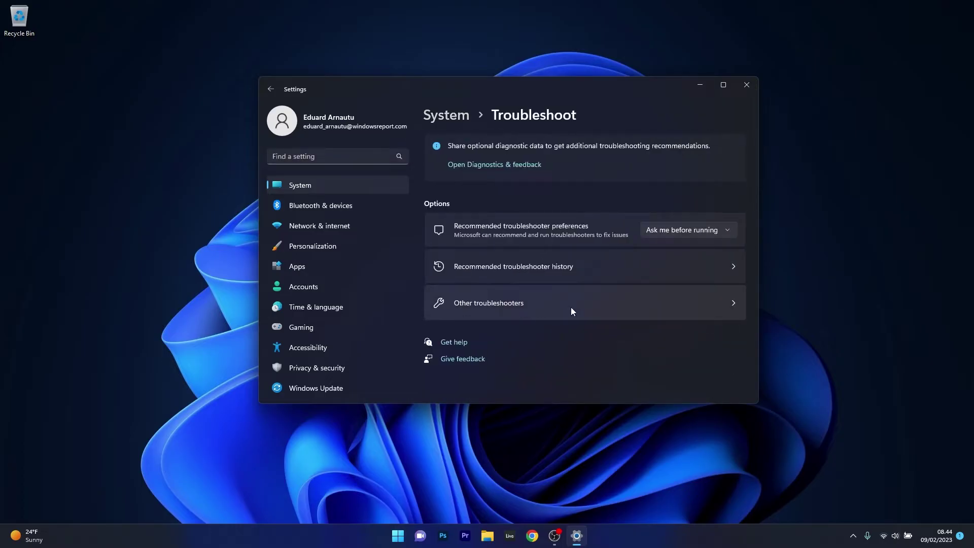
click(711, 303)
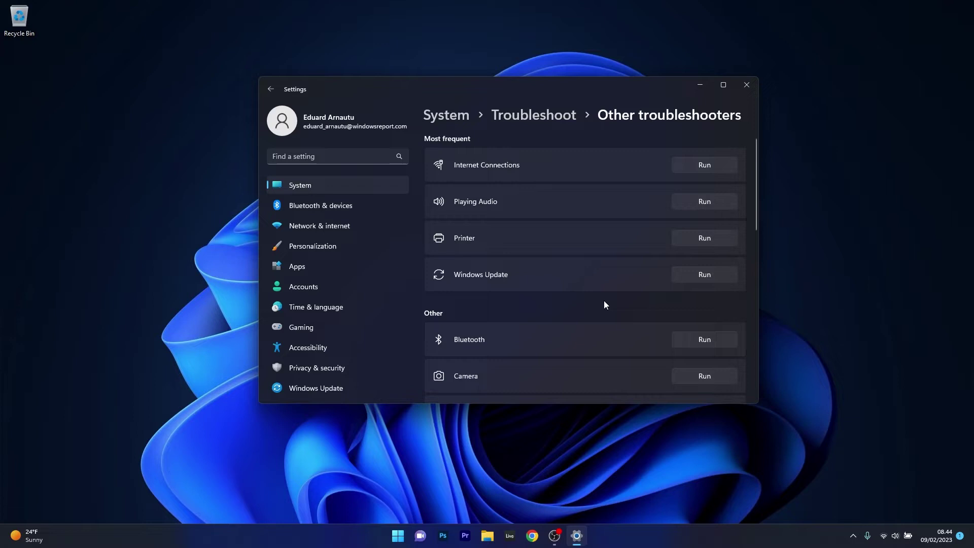
click(704, 275)
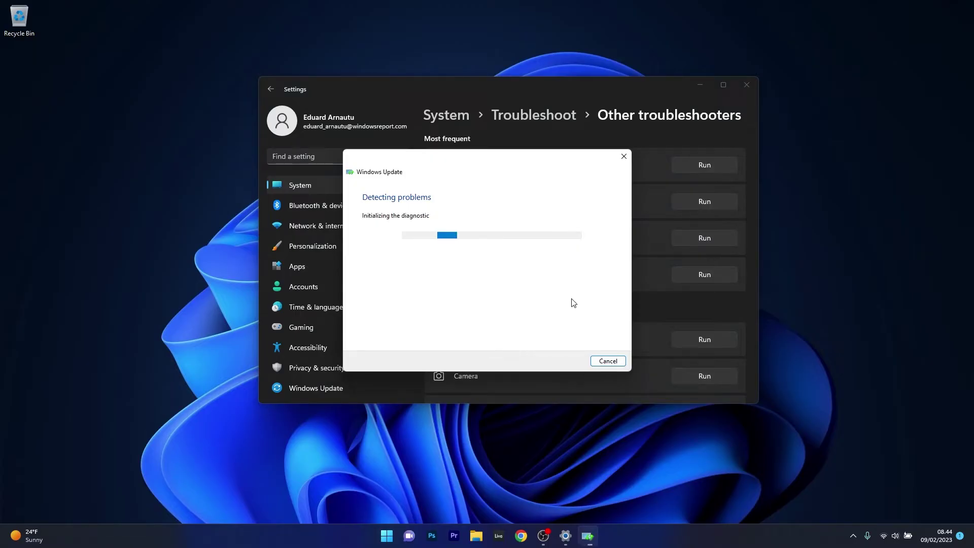
click(624, 156)
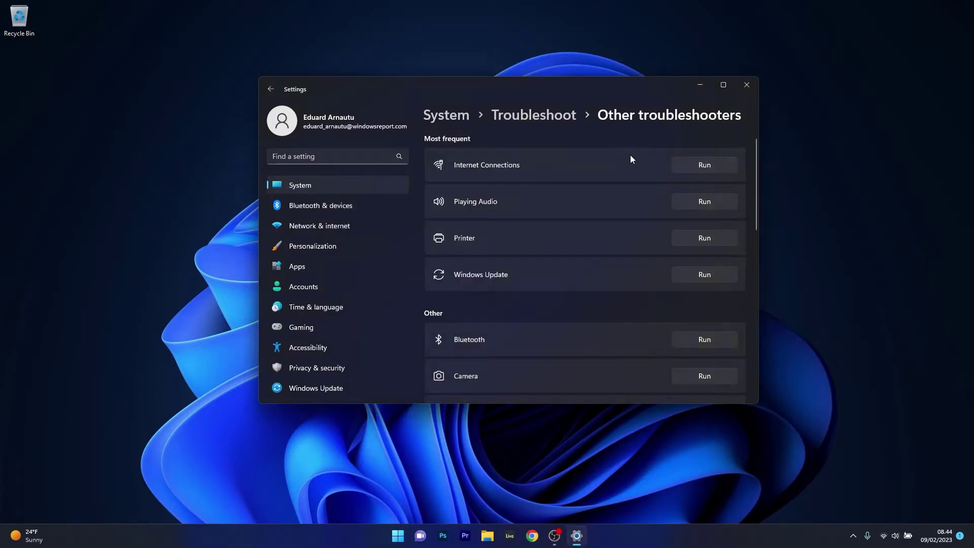
Close Settings and launch the Services console from a Start search for 'services'
click(747, 85)
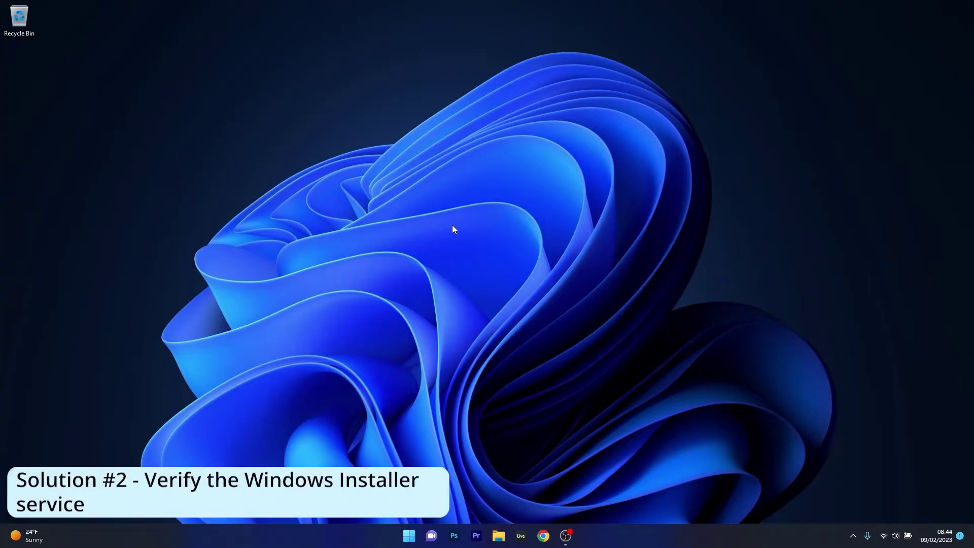
click(409, 536)
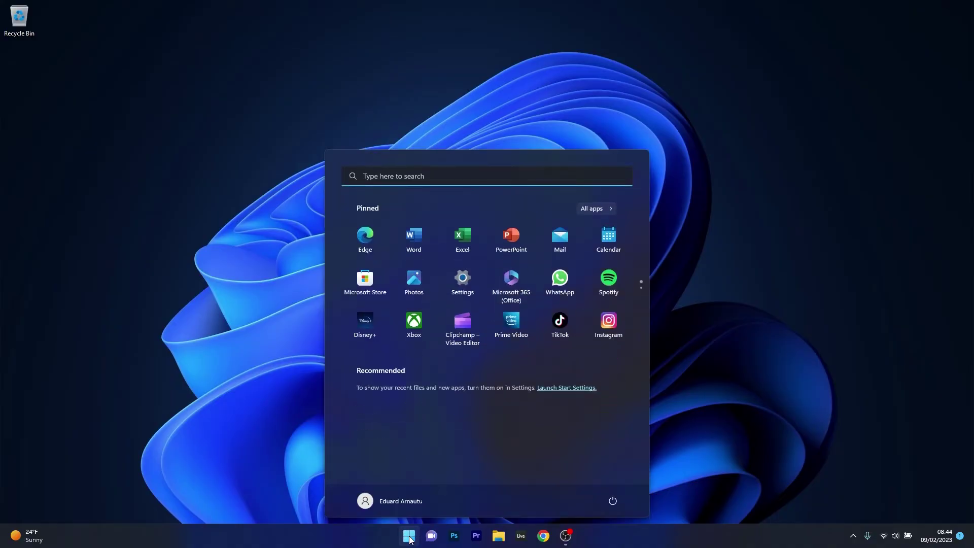
text(services)
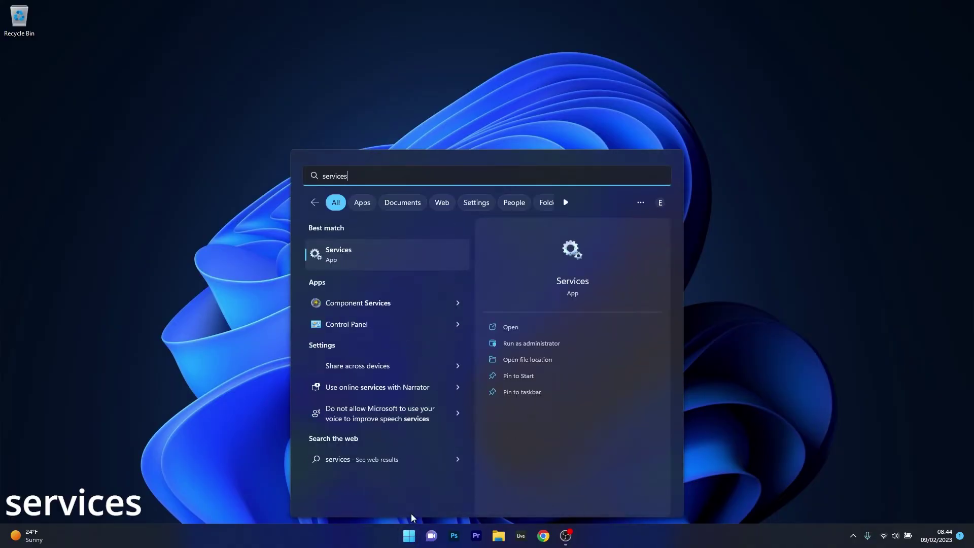
click(376, 254)
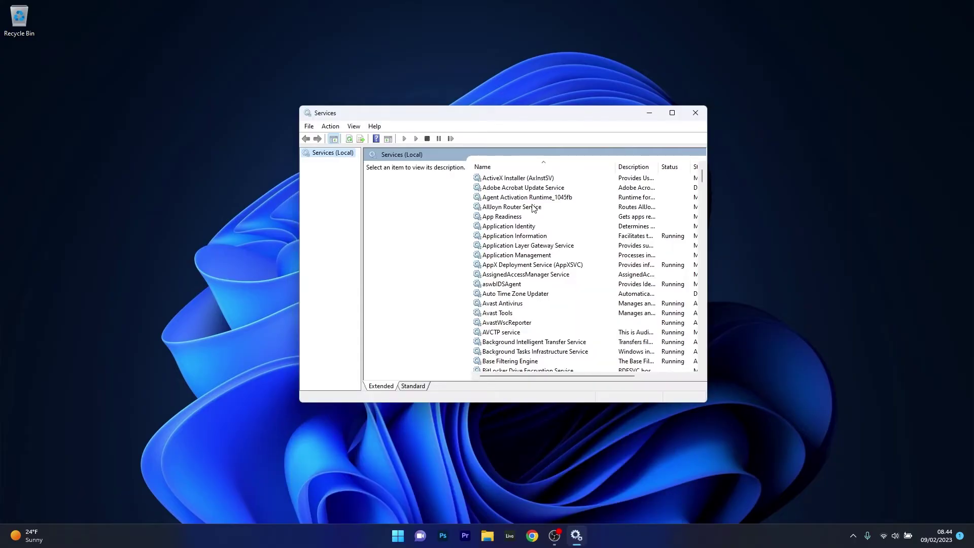
Jump to the services starting with W and scroll to Windows Installer
mouse_move(703, 175)
mouse_down()
mouse_move(703, 200)
mouse_move(705, 171)
mouse_up()
click(513, 218)
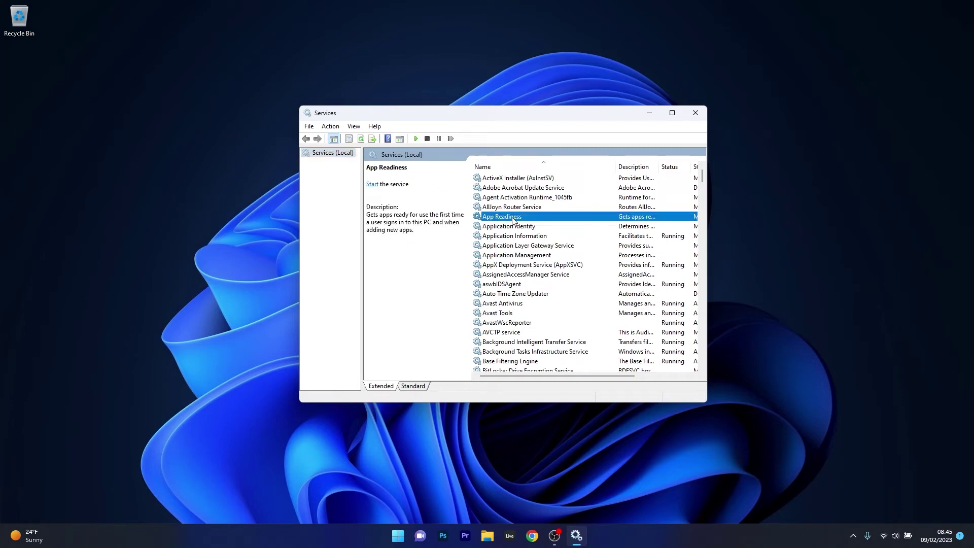
key(w)
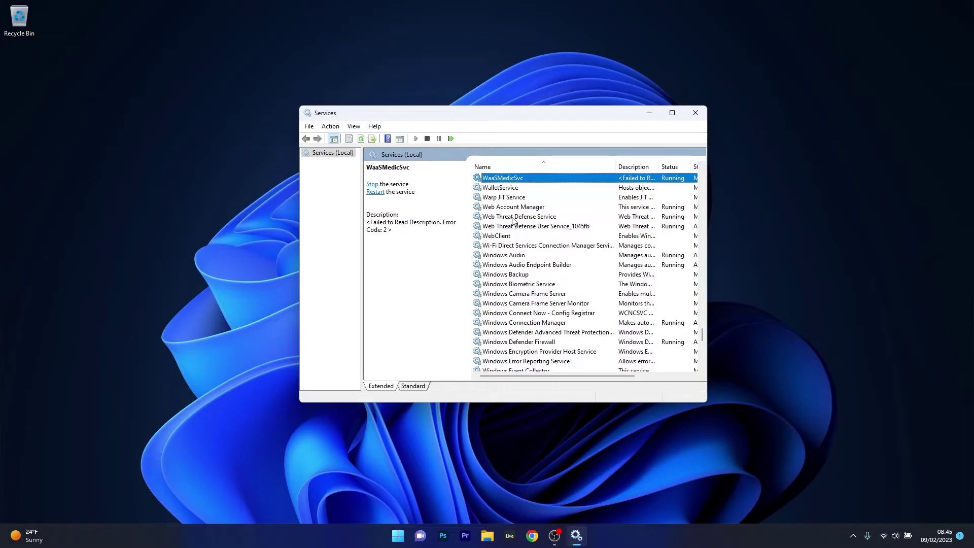
scroll(577, 254, down, 6)
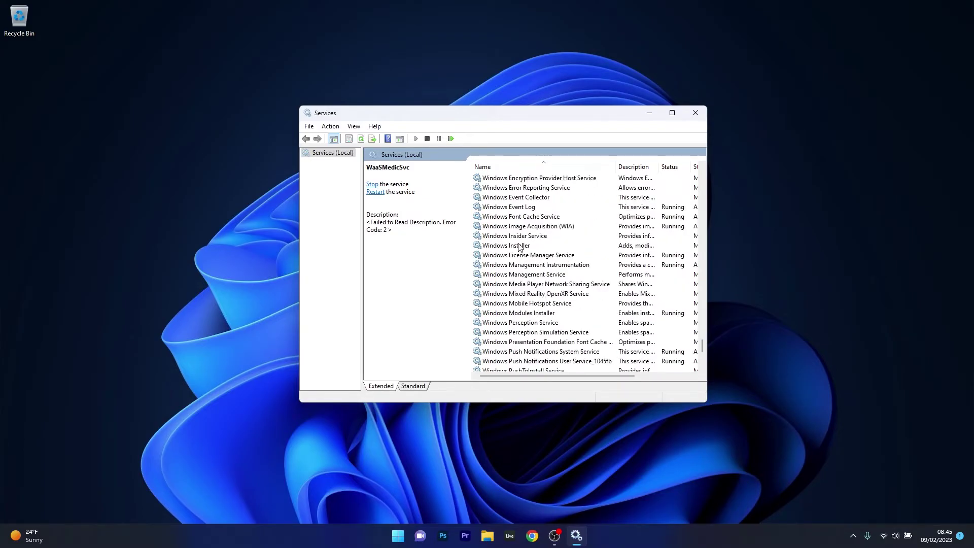
Start the Windows Installer service from its Properties, then scroll down toward Windows Update
double_click(530, 245)
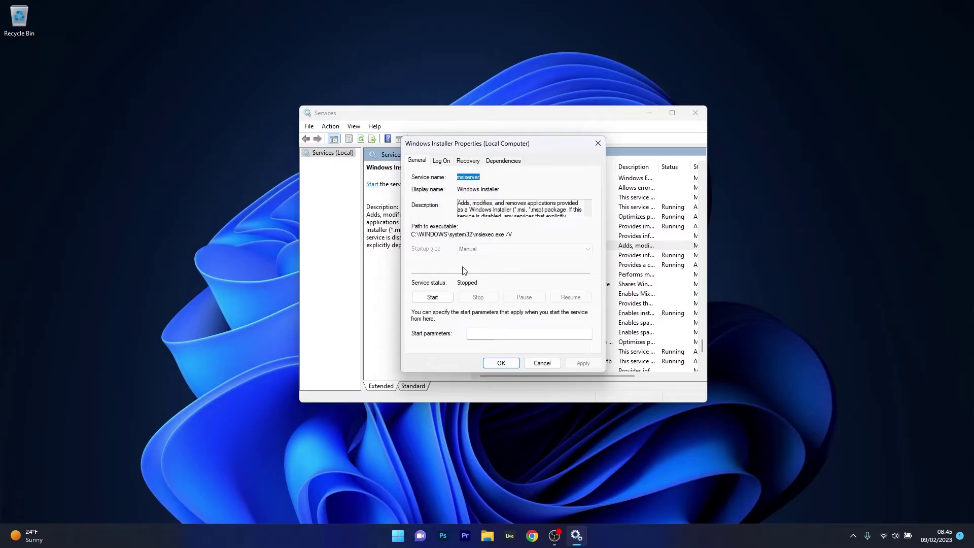
click(433, 297)
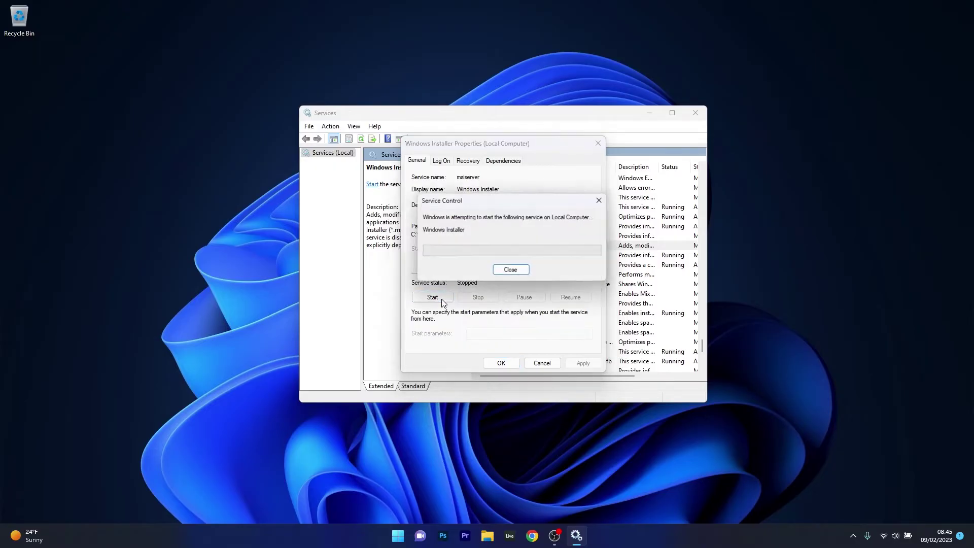
click(598, 143)
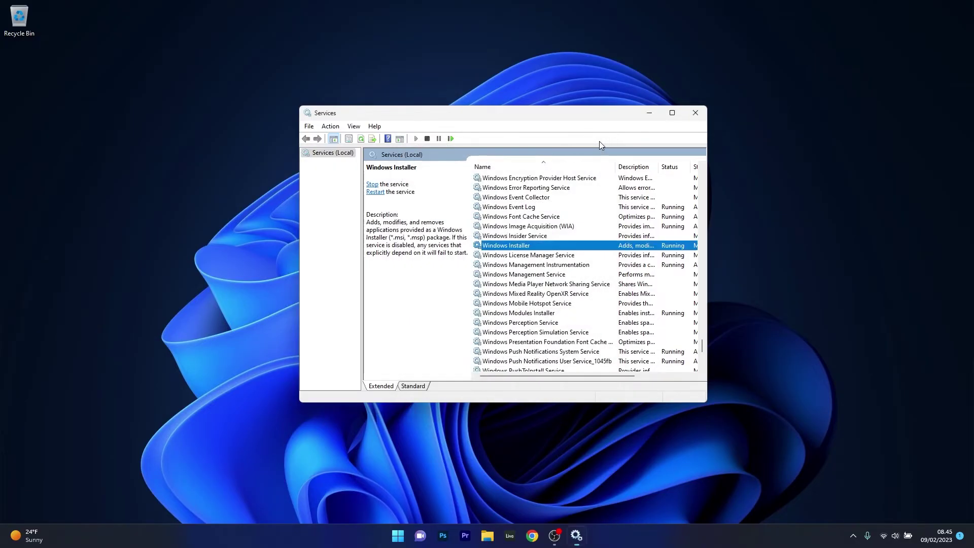
scroll(535, 282, down, 1)
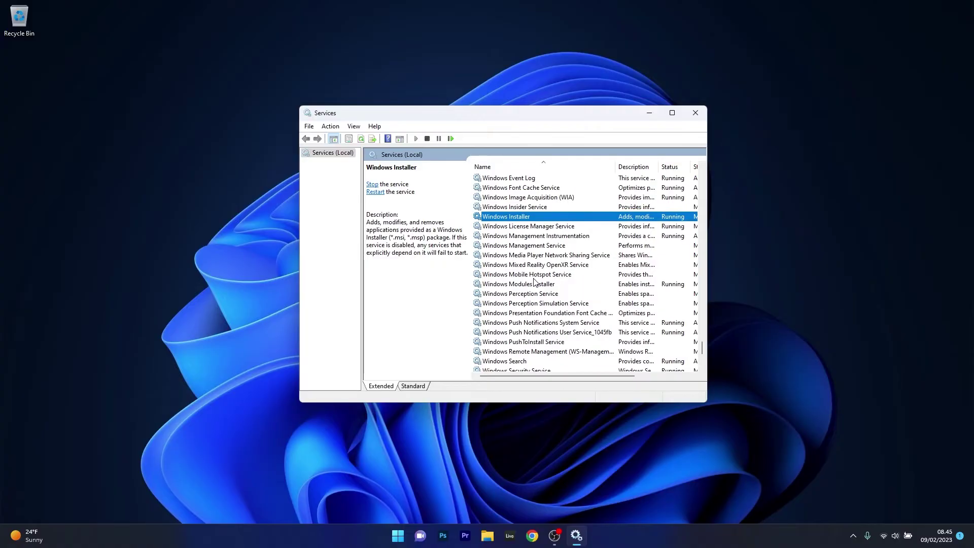
scroll(535, 282, down, 1)
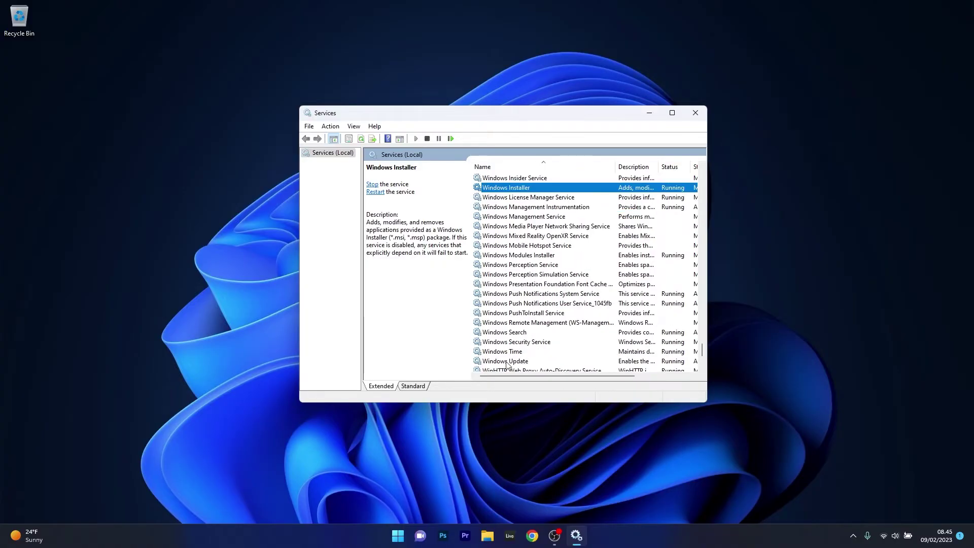
scroll(510, 363, down, 1)
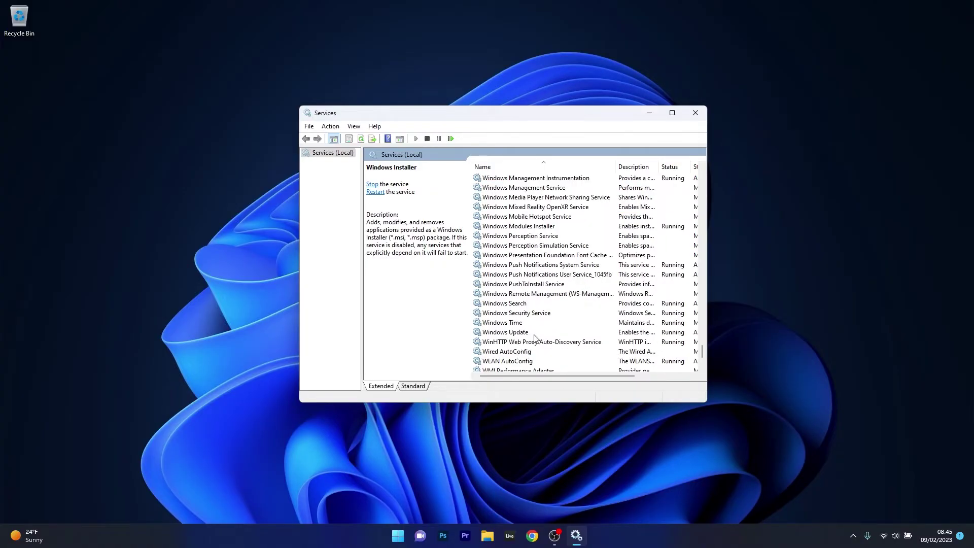
Set the Windows Update service's startup type to Automatic, save it, and close Services
double_click(532, 335)
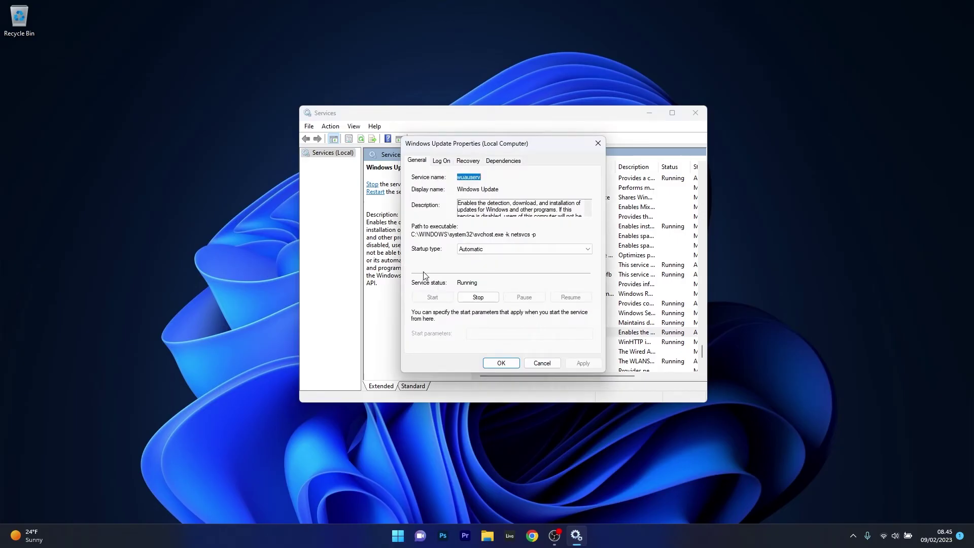
click(501, 252)
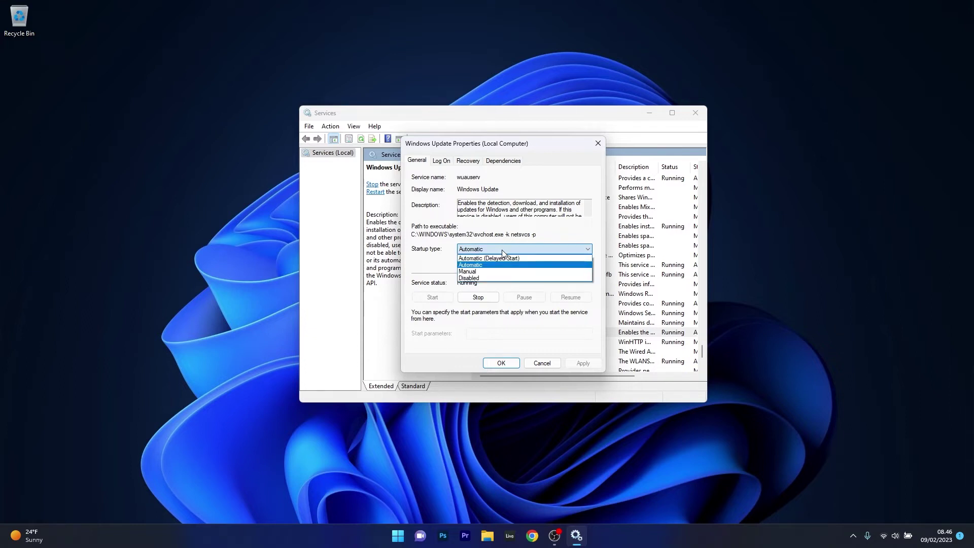
click(495, 266)
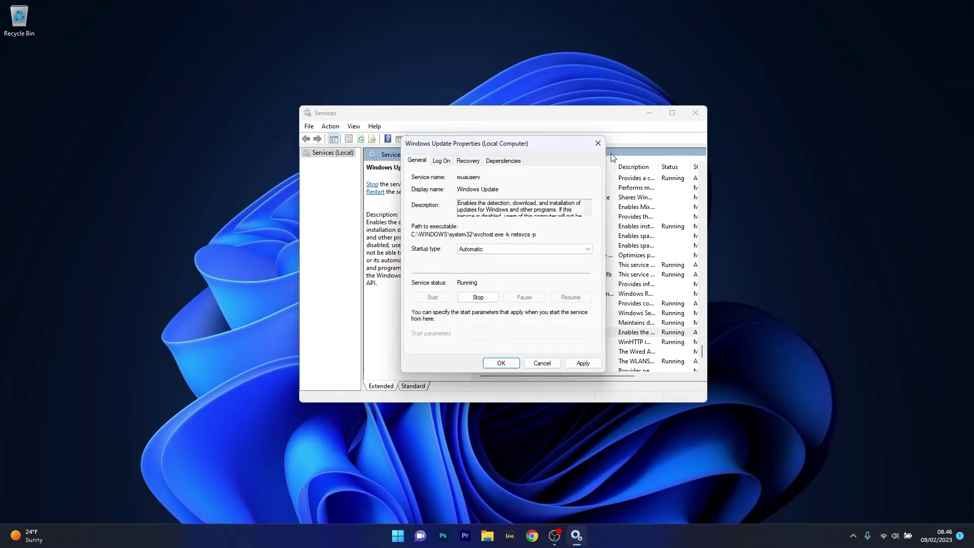
click(604, 139)
click(696, 113)
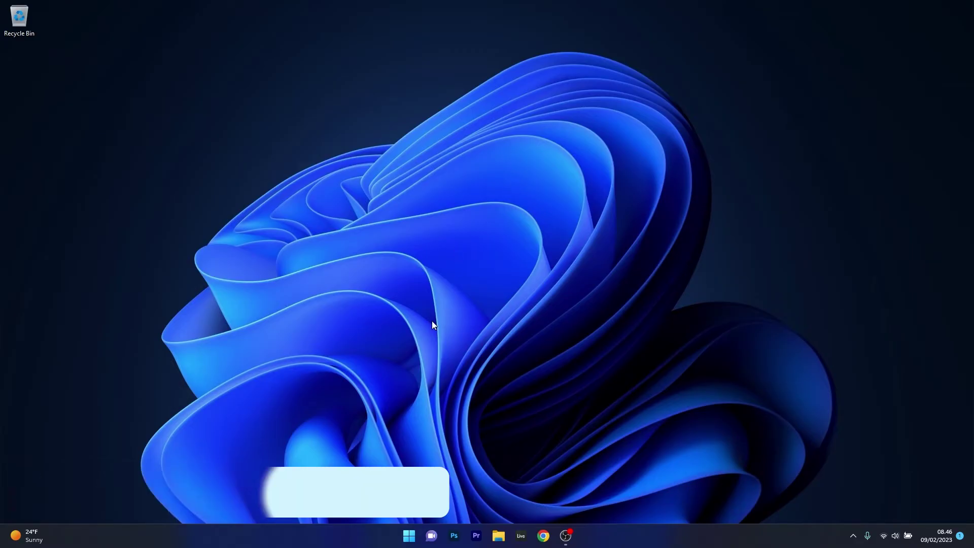
Reopen the Services console and scroll down to the Windows Update service
click(409, 536)
text(services)
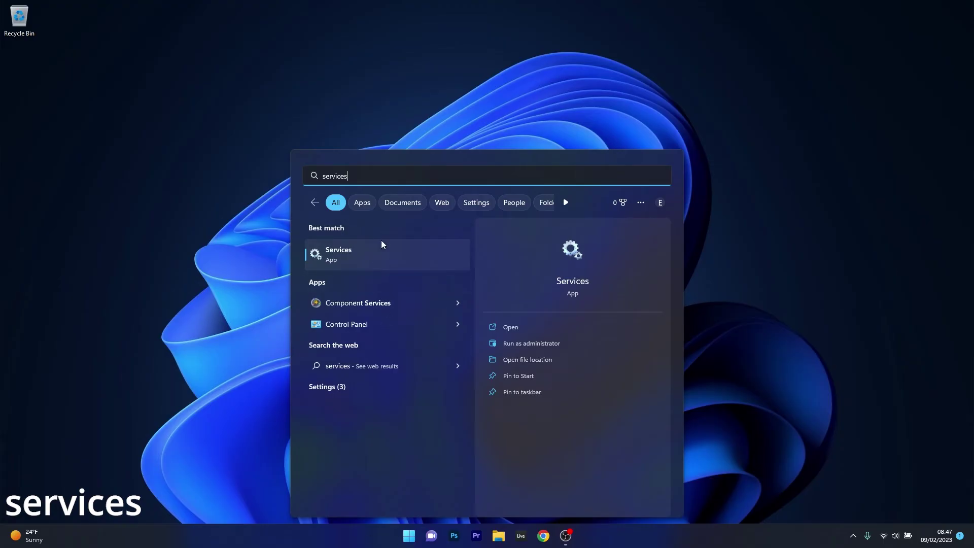
click(391, 252)
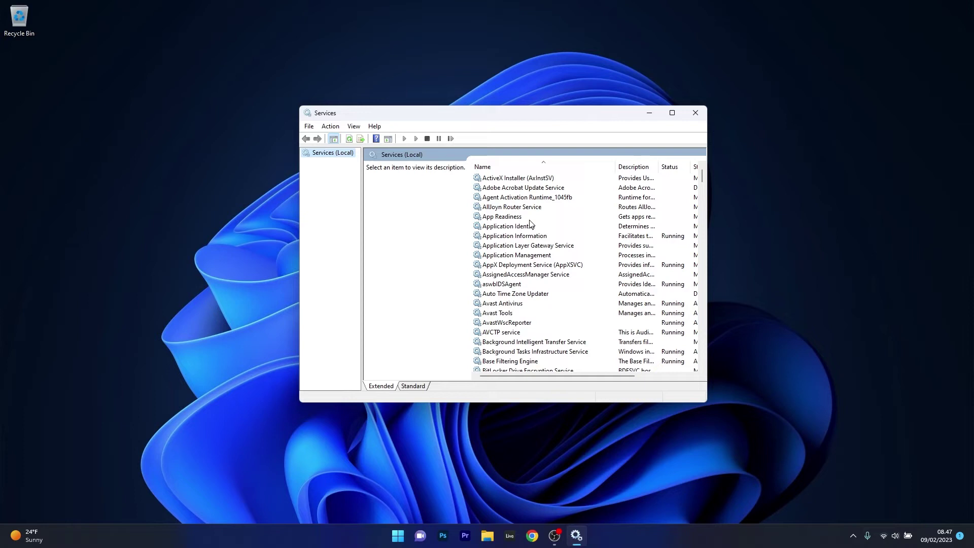
click(526, 236)
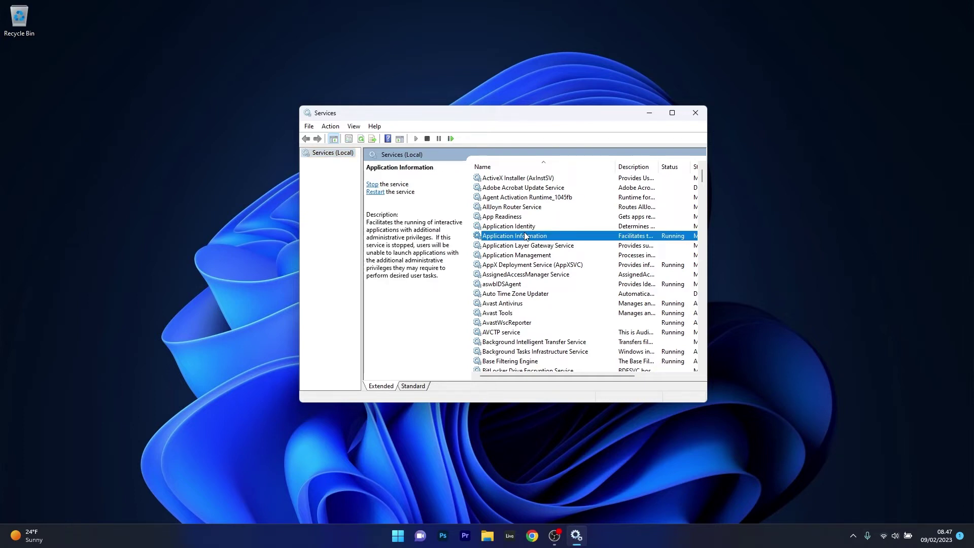
key(w)
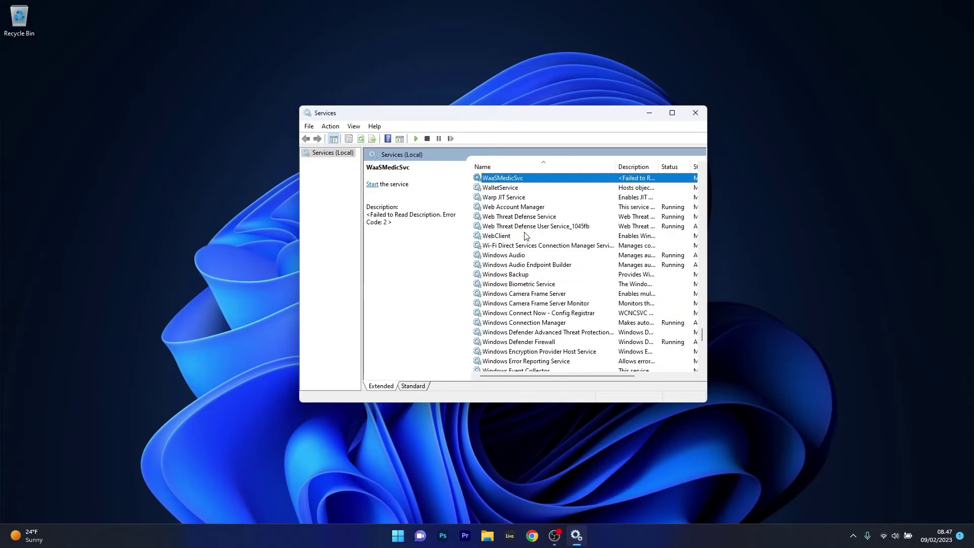
scroll(526, 236, down, 9)
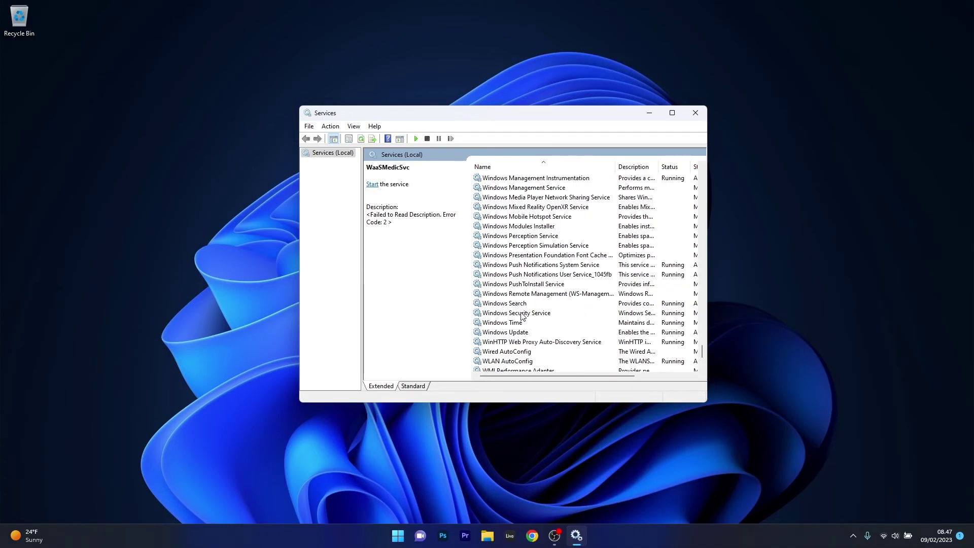
scroll(523, 309, down, 2)
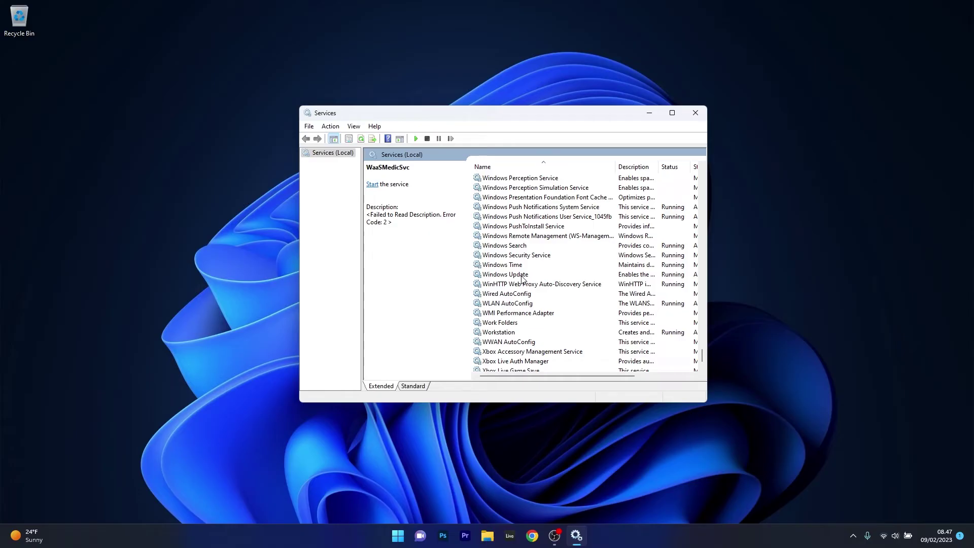
Stop the Windows Update service and close its Properties dialog
double_click(523, 275)
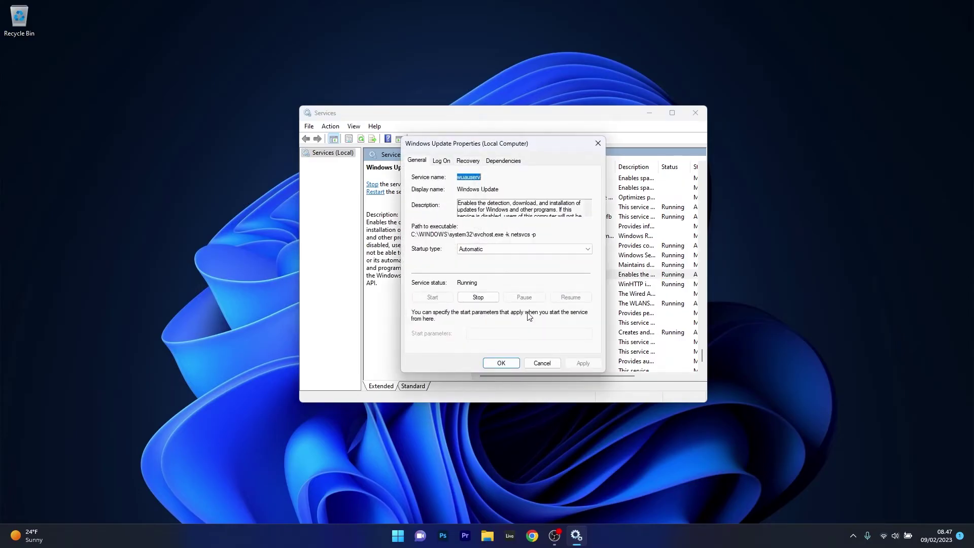
click(479, 298)
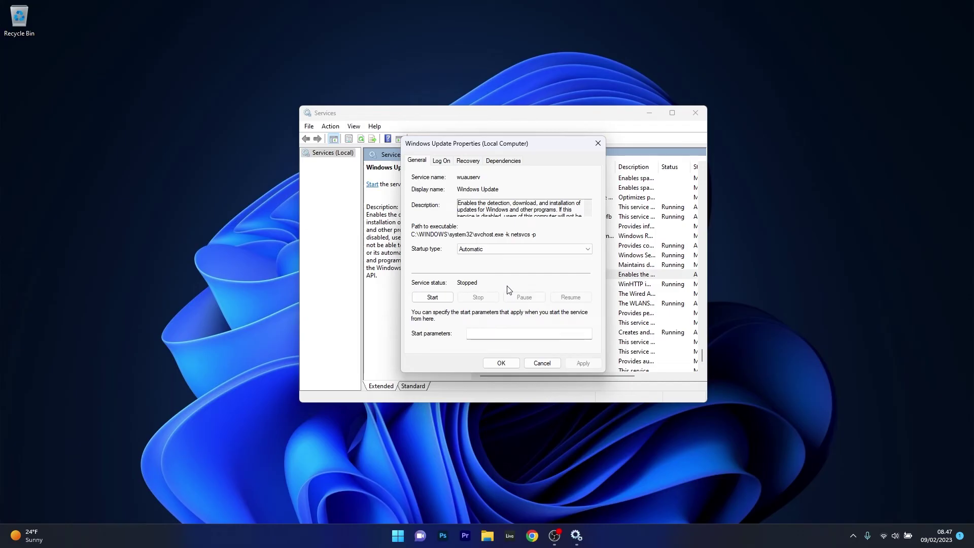
click(599, 142)
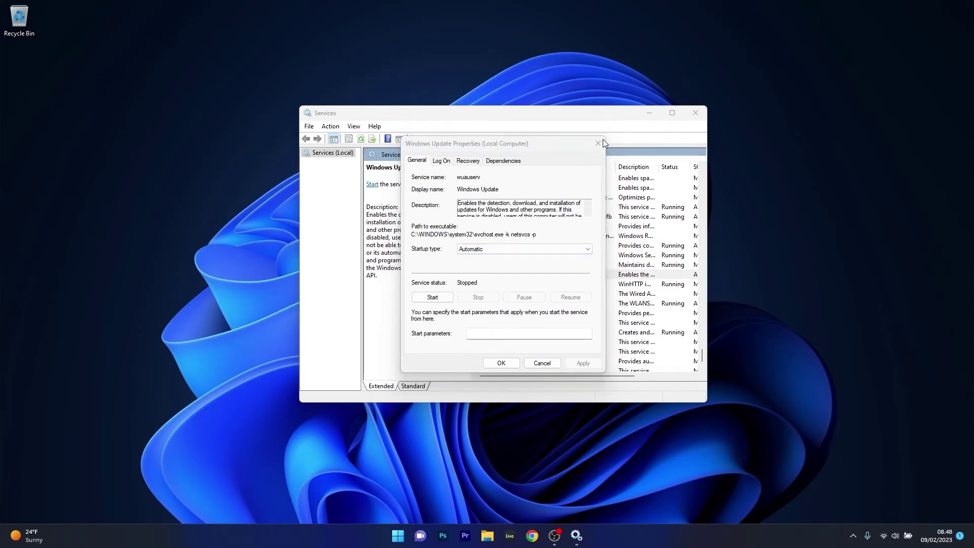
Close Services and browse File Explorer to C:\Windows\SoftwareDistribution\Download
click(696, 112)
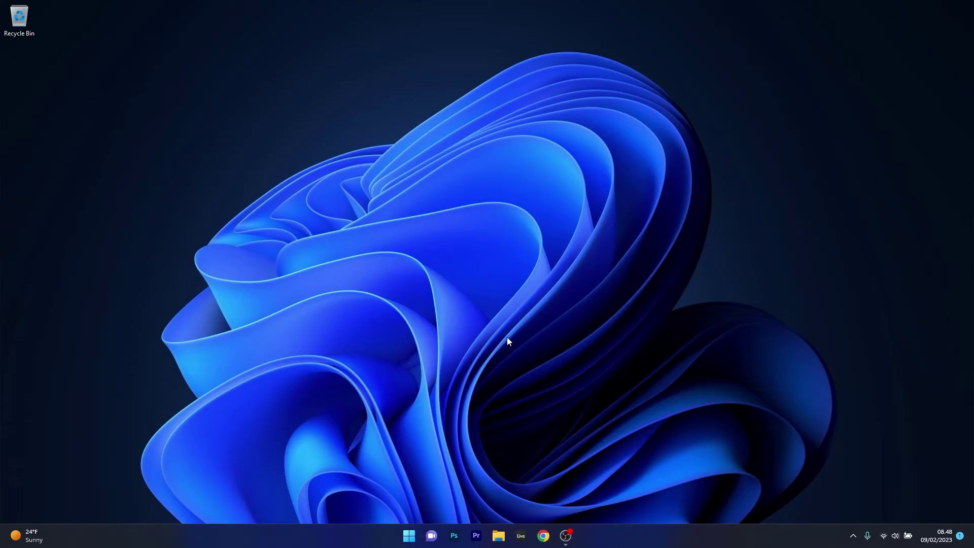
click(498, 535)
scroll(254, 340, down, 3)
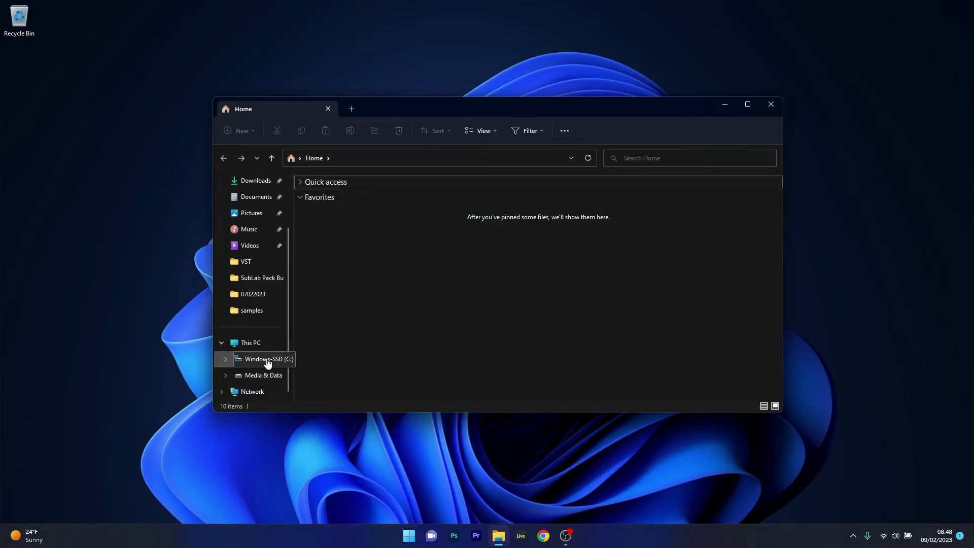
click(268, 361)
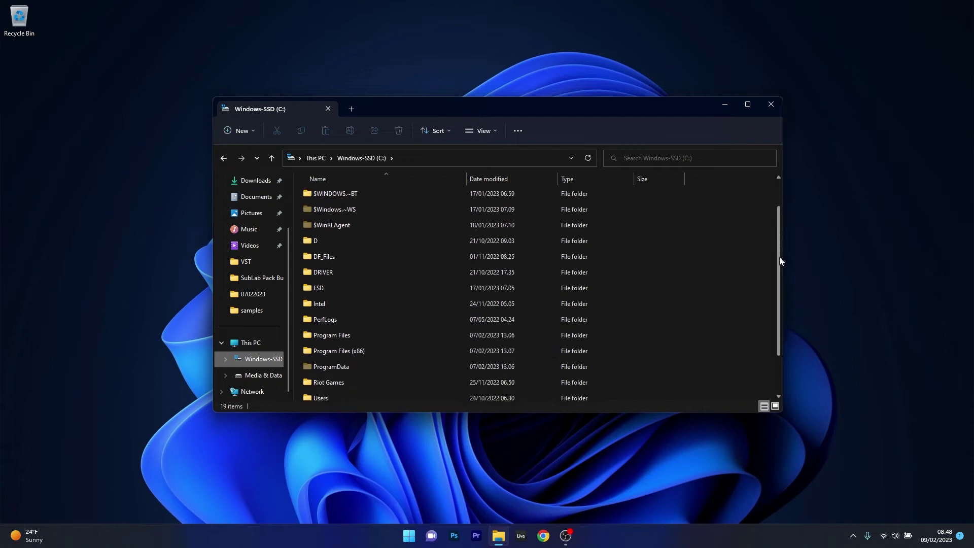
scroll(780, 258, down, 2)
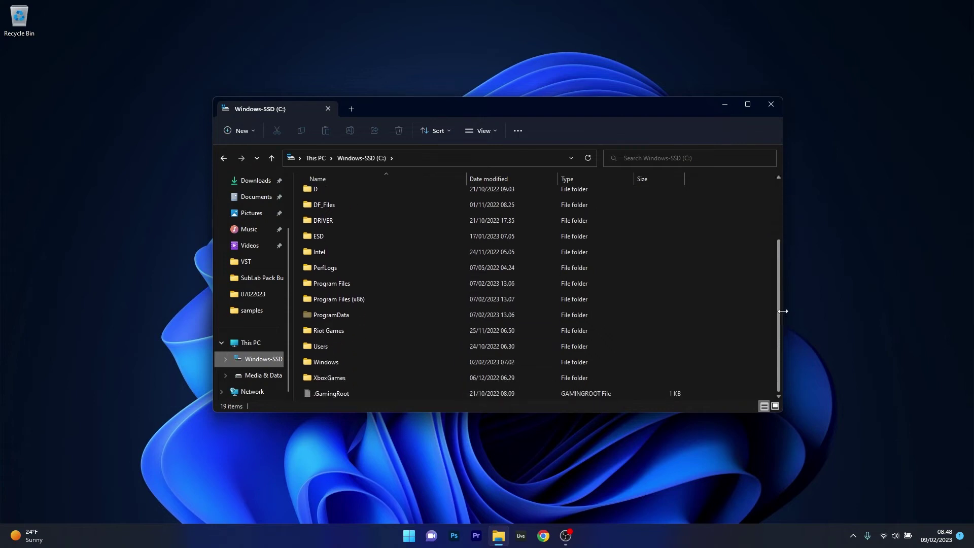
double_click(358, 363)
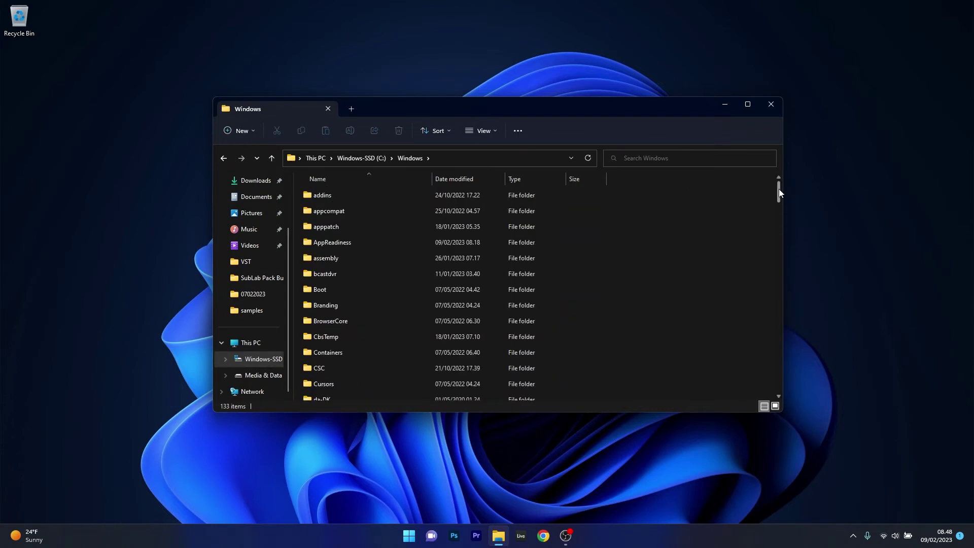
drag(780, 191, 785, 285)
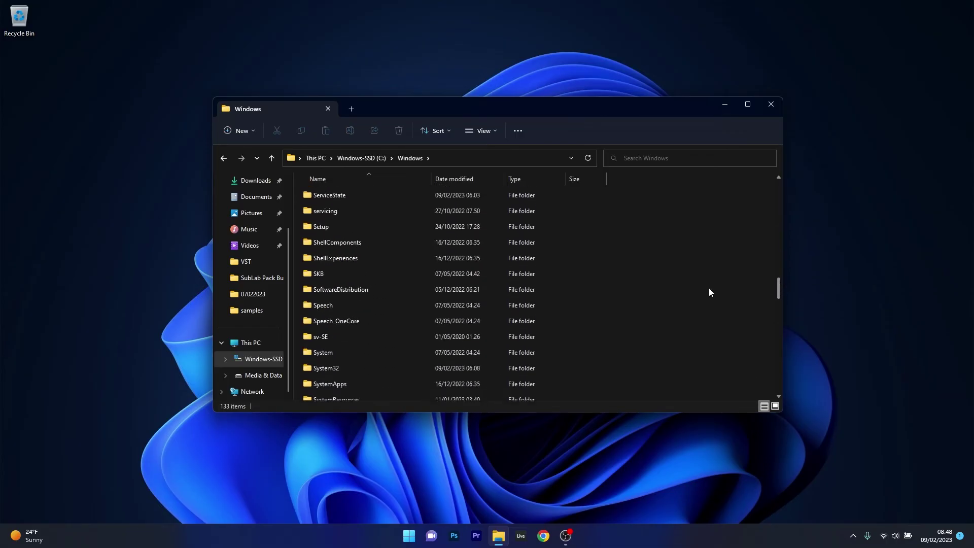
double_click(360, 290)
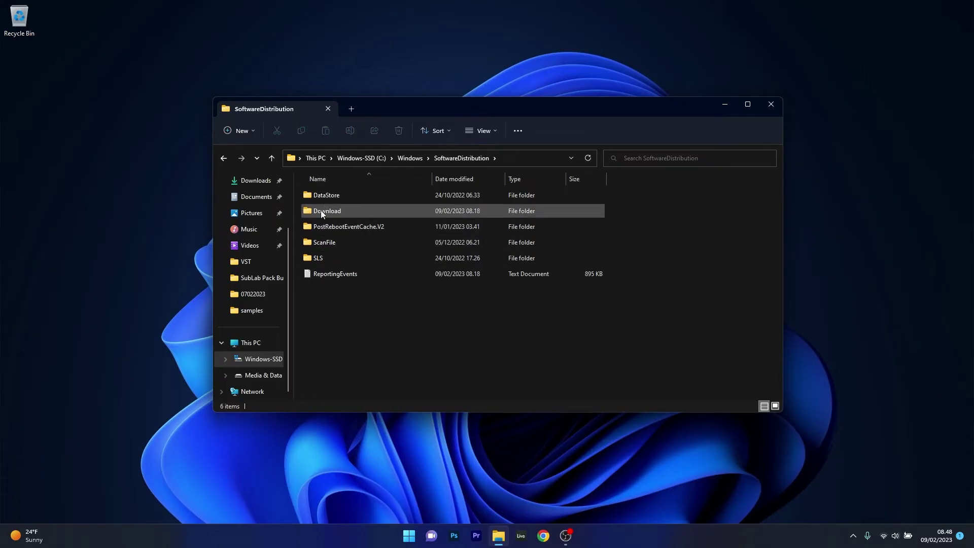
double_click(356, 211)
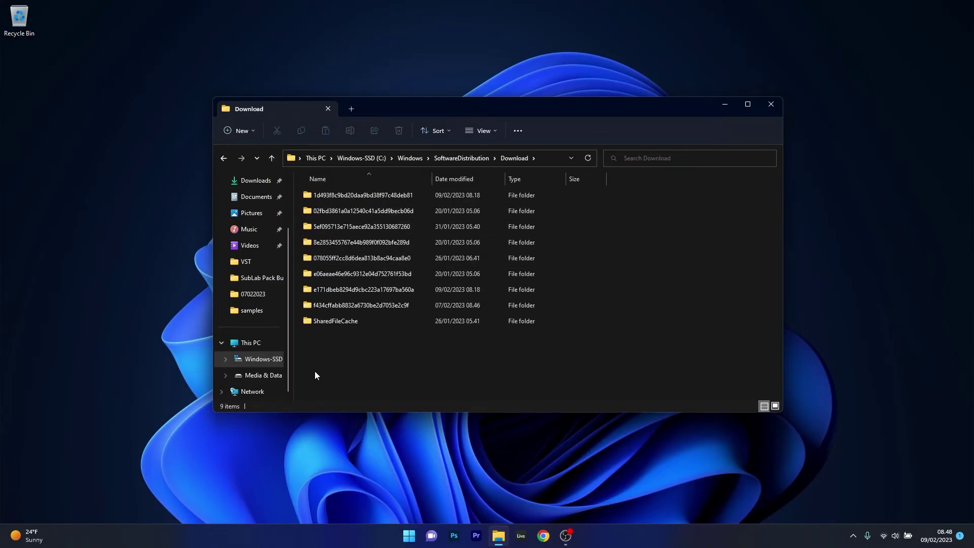
Select all nine Download cache folders, permanently delete them with Shift+Delete, and close Explorer
drag(315, 370, 420, 187)
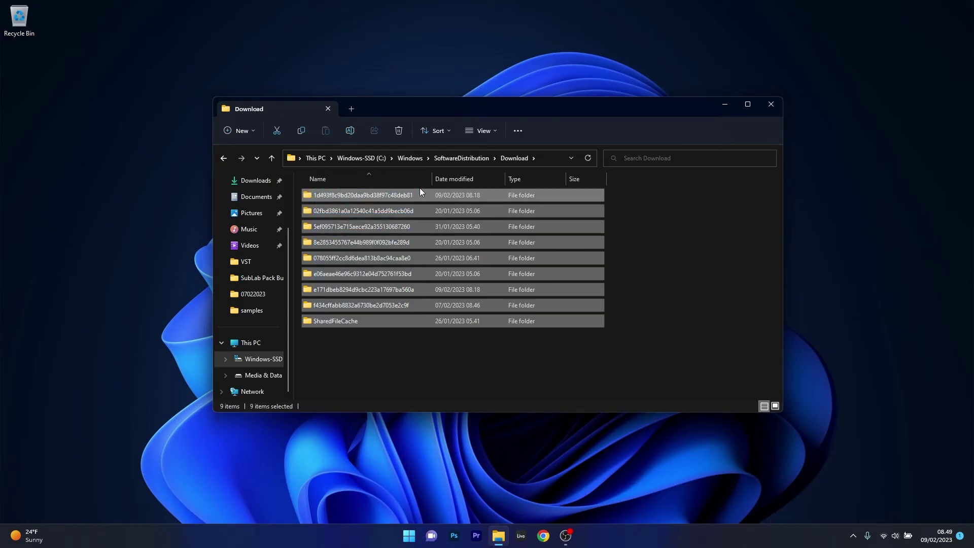
key(shift+Delete)
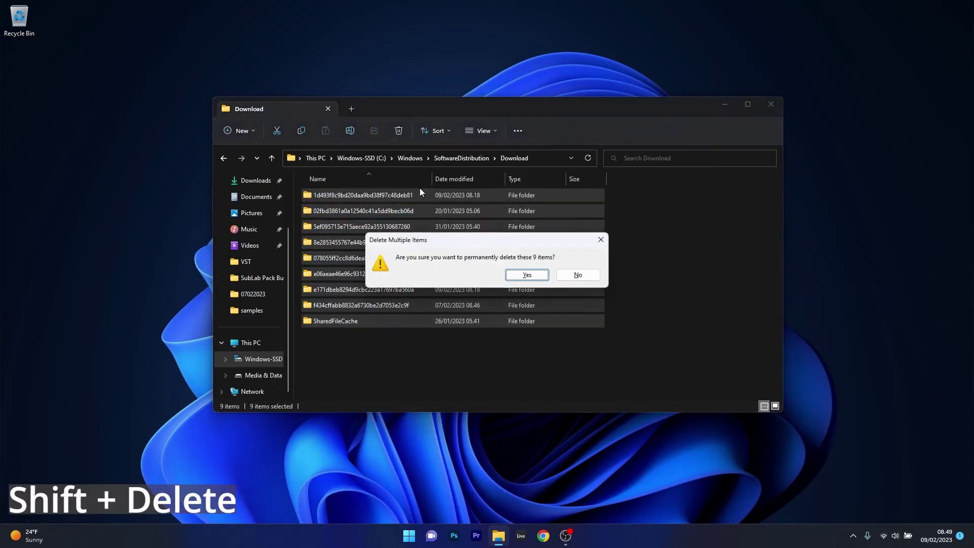
click(532, 277)
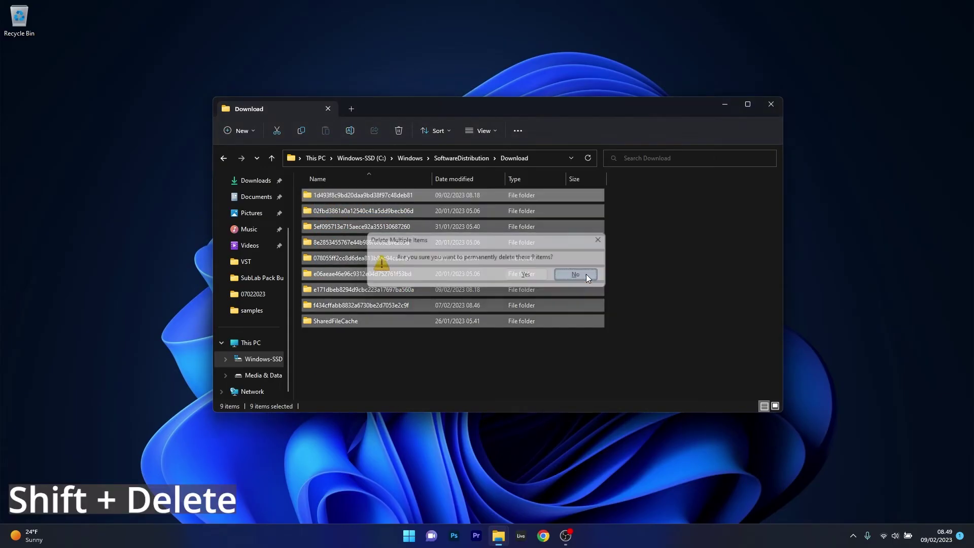
click(771, 103)
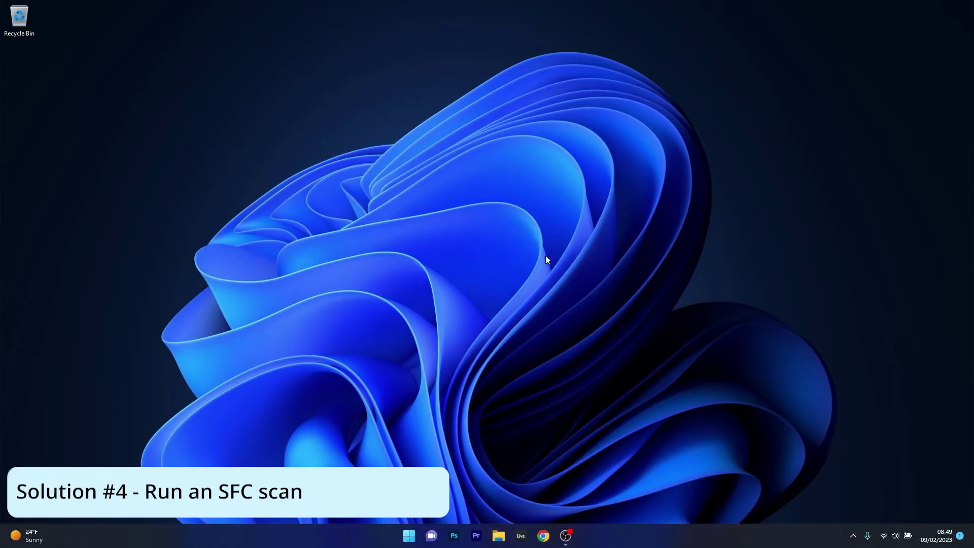
click(409, 536)
text(c)
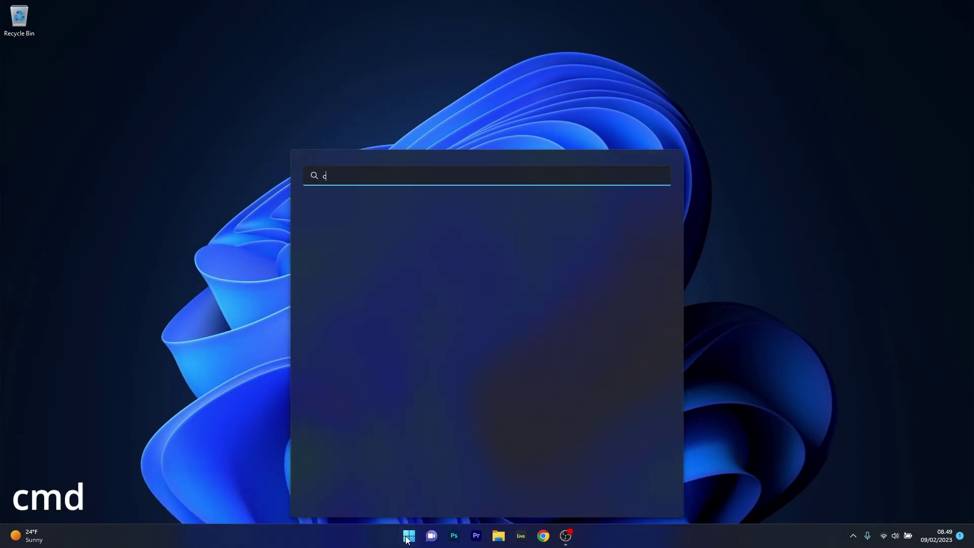
text(md)
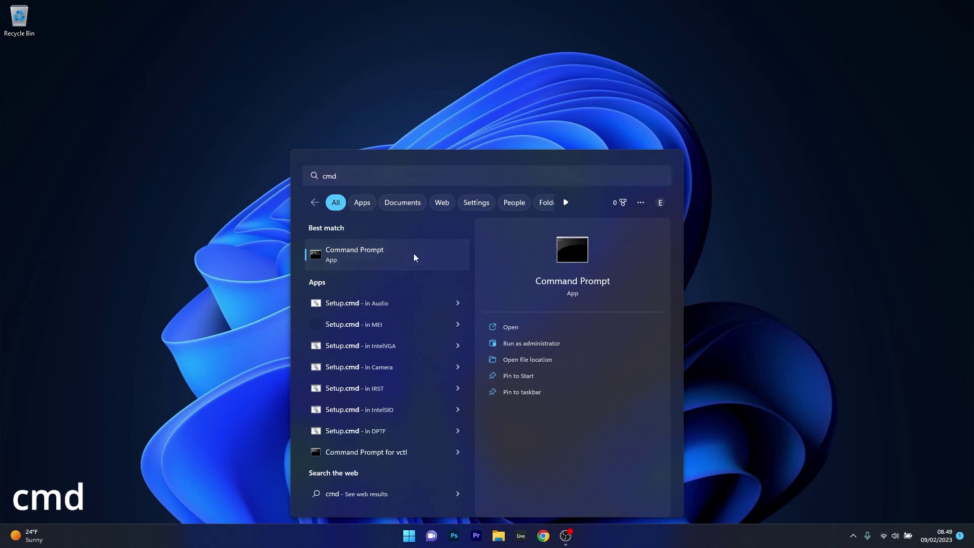
right_click(413, 254)
click(490, 270)
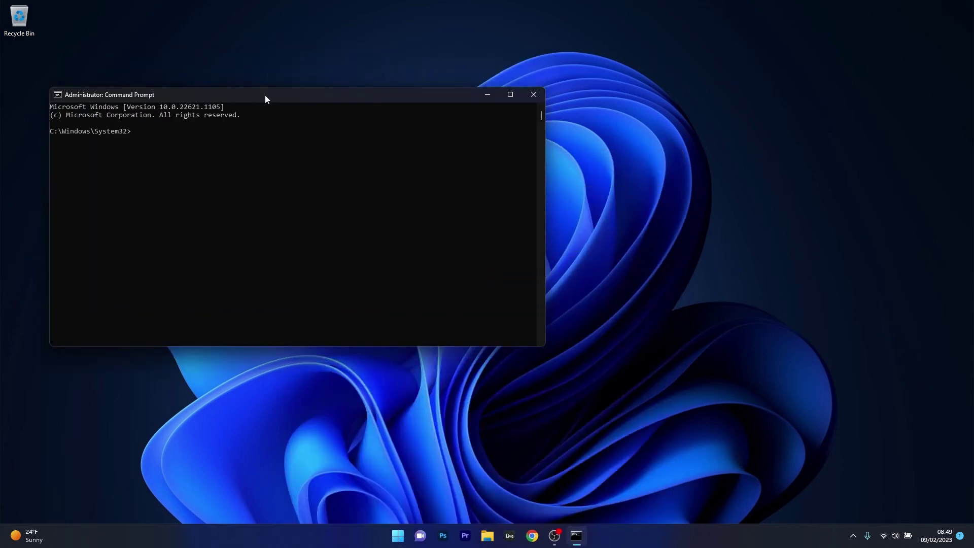
drag(265, 95, 444, 121)
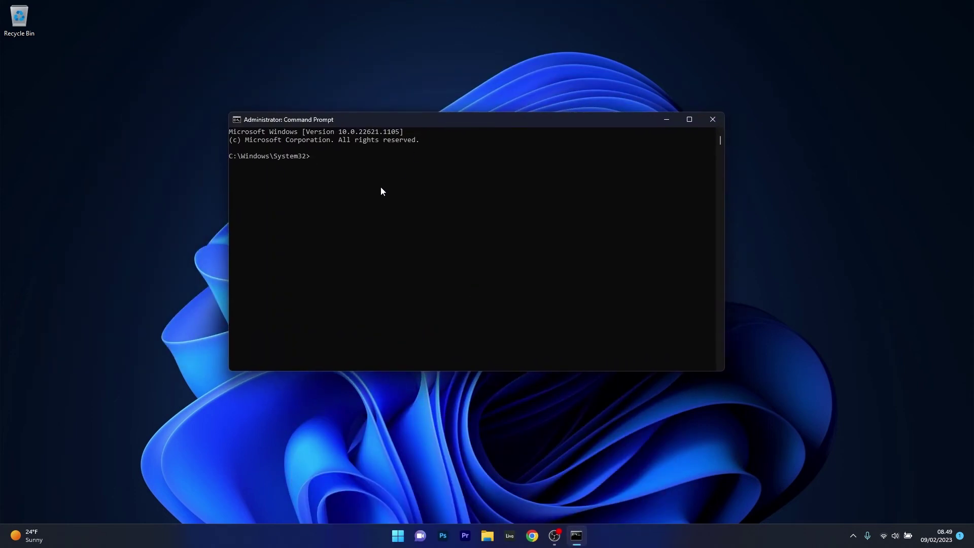
text(scan /scannow)
click(722, 120)
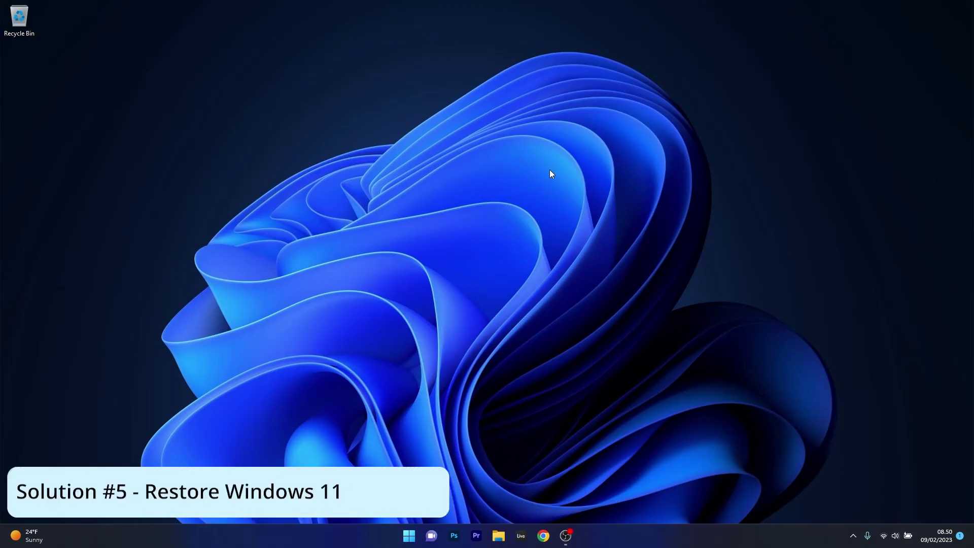
Launch rstrui and choose the 07/02/2023 13.07.24 restore point, reaching its confirm page
click(405, 539)
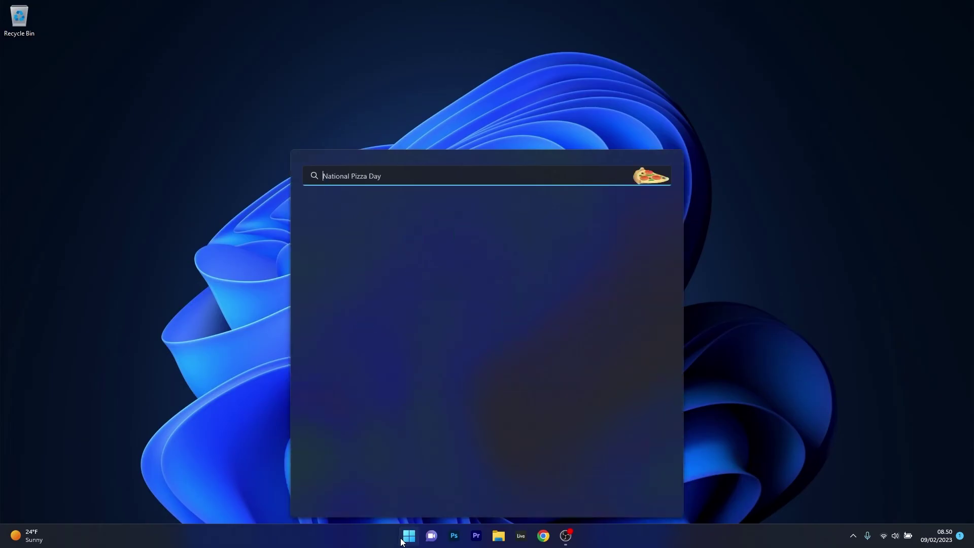
text(rstrui)
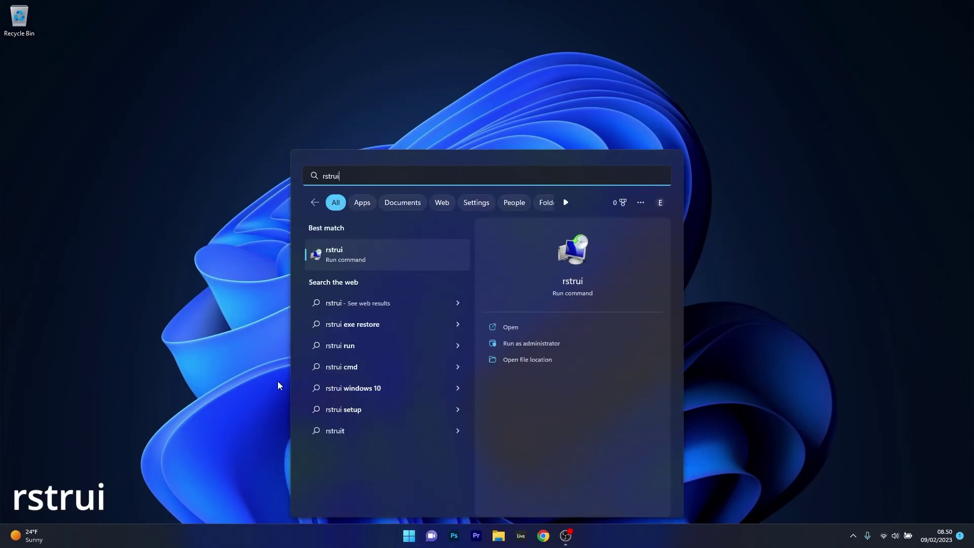
click(391, 259)
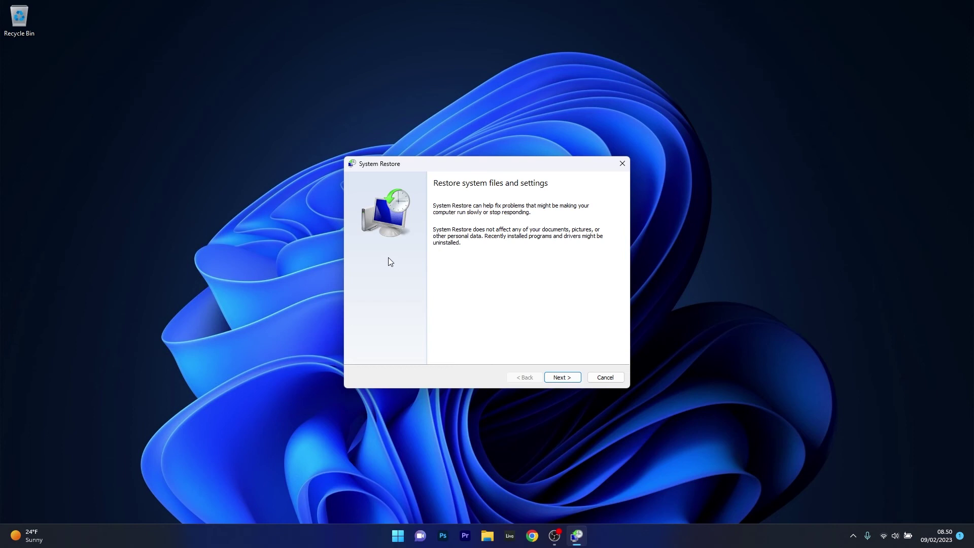
click(565, 376)
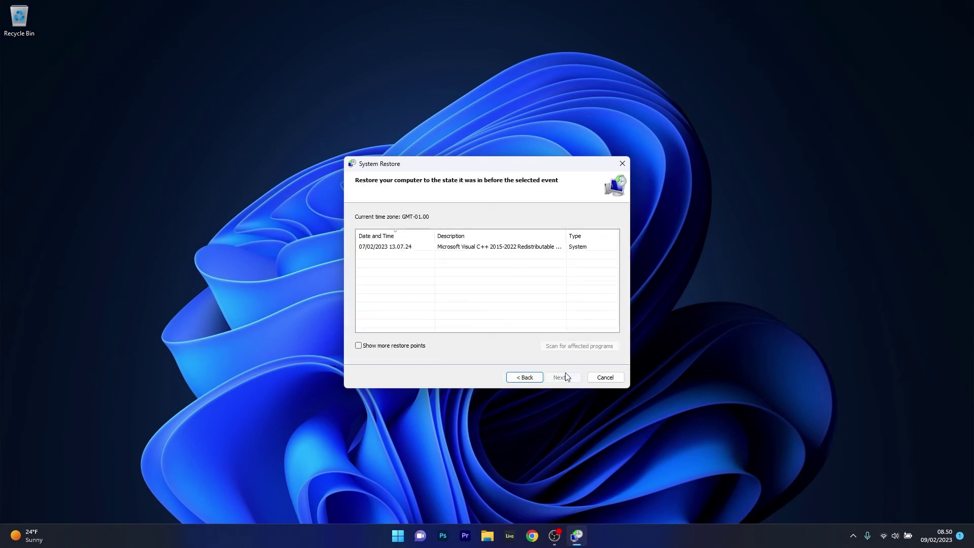
click(496, 248)
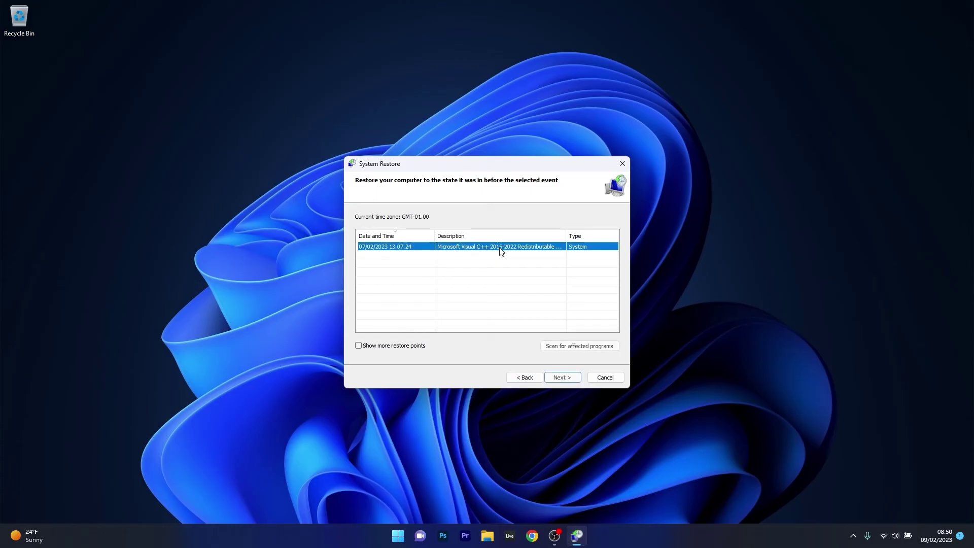
click(565, 381)
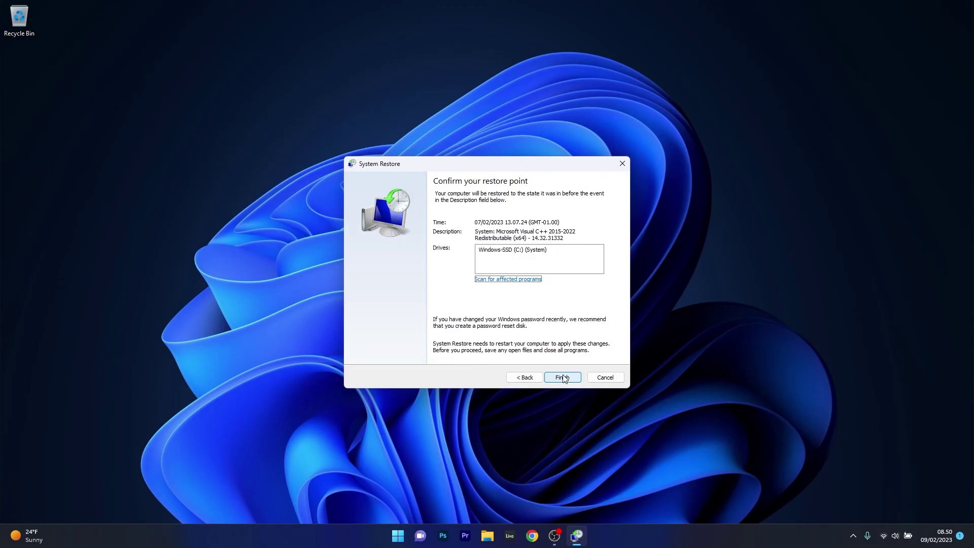
Close System Restore without restoring, then review Restoro's scan results and PC Profile
click(623, 163)
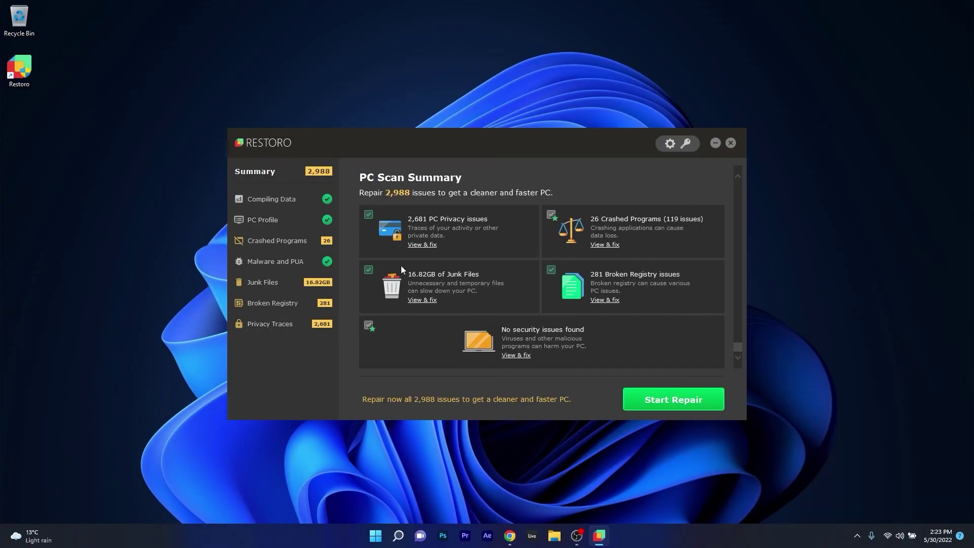
scroll(406, 360, up, 5)
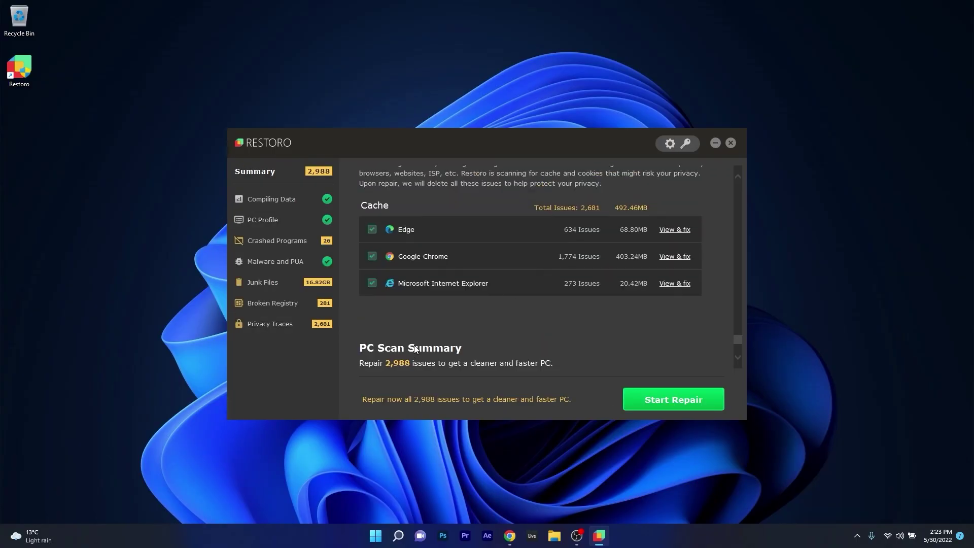
scroll(470, 331, up, 1)
drag(735, 336, 740, 184)
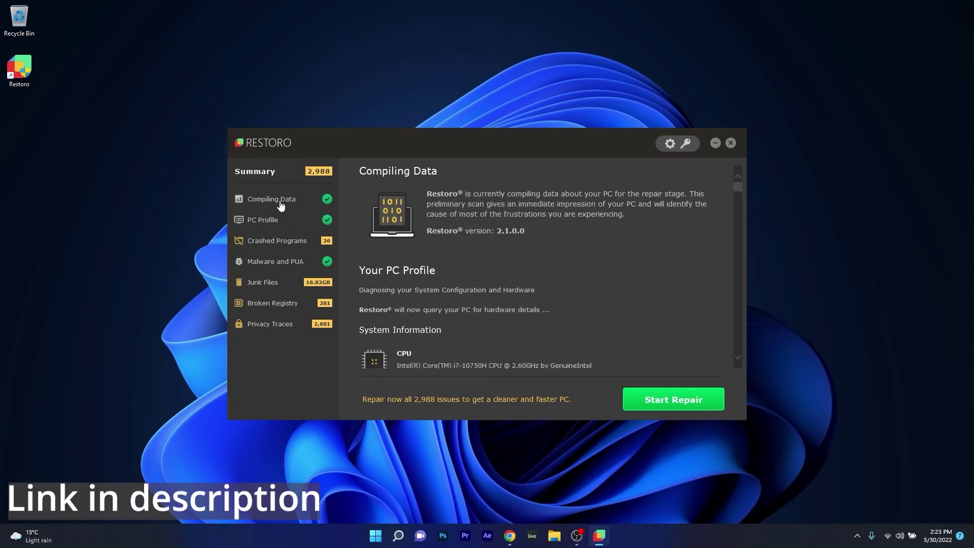
click(273, 219)
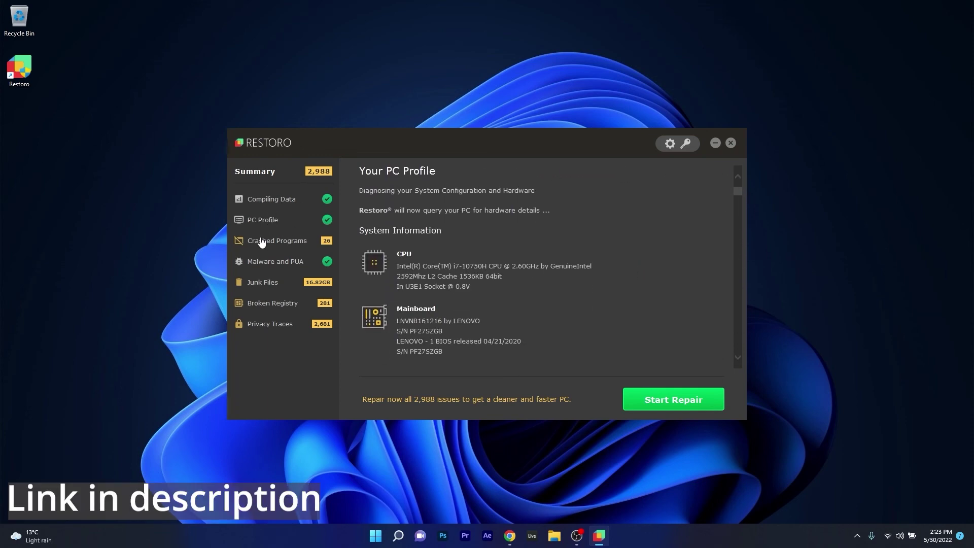